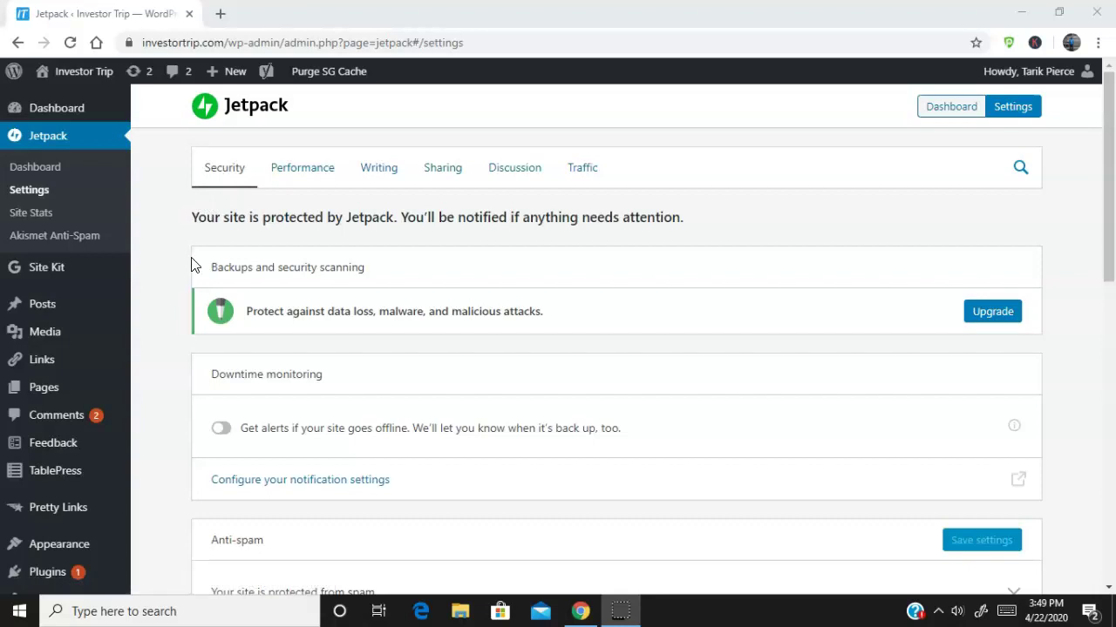
pyautogui.scroll(-2, 468, 370)
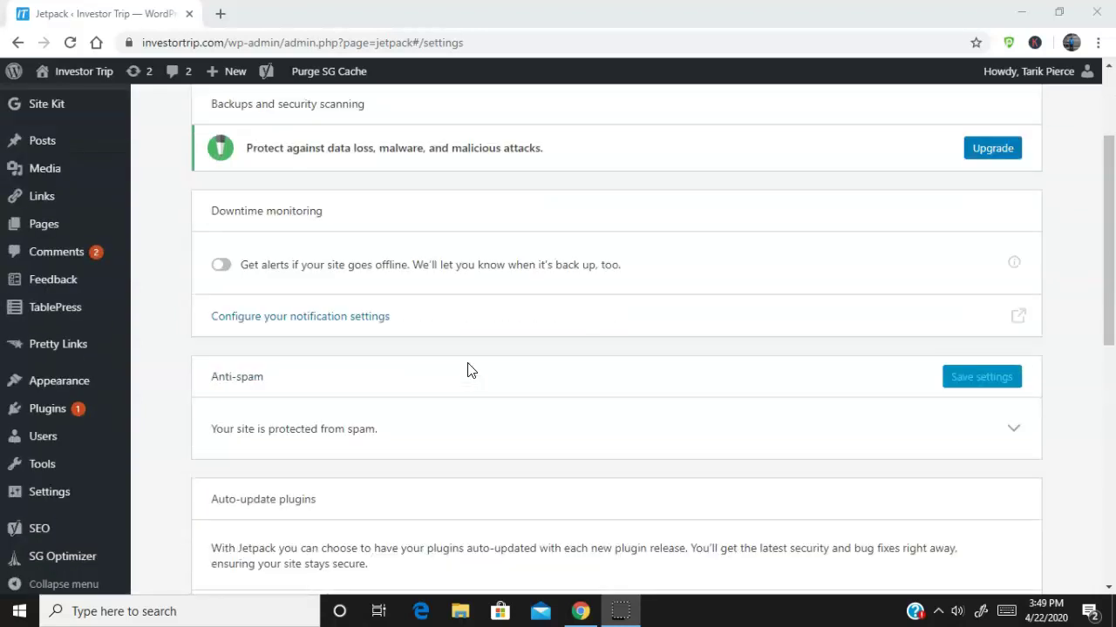
pyautogui.scroll(2, 467, 368)
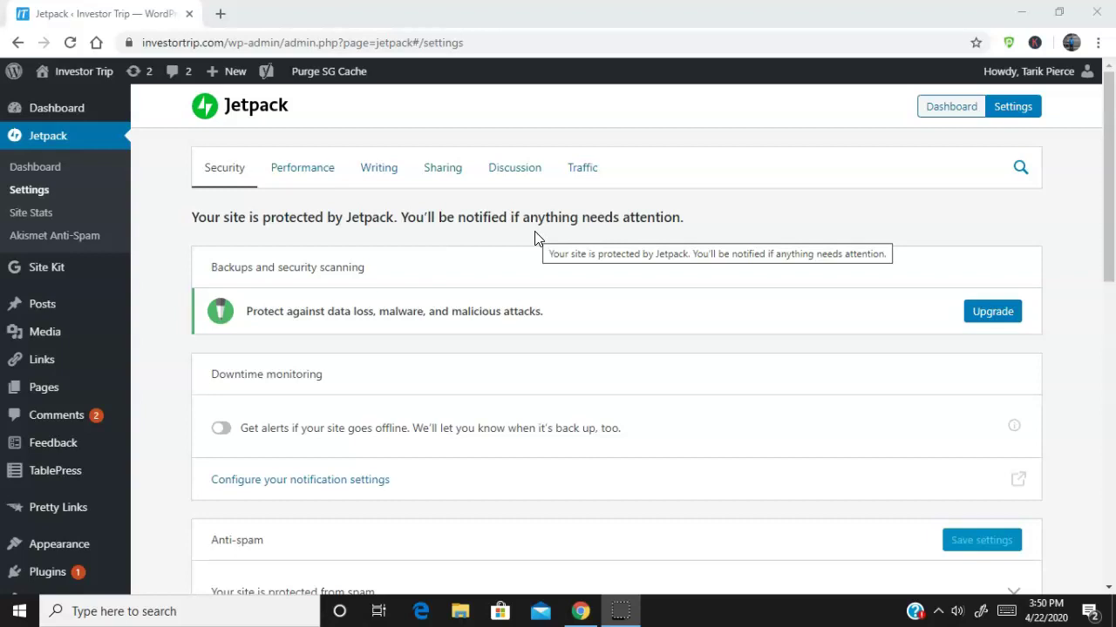
pyautogui.scroll(-9, 536, 237)
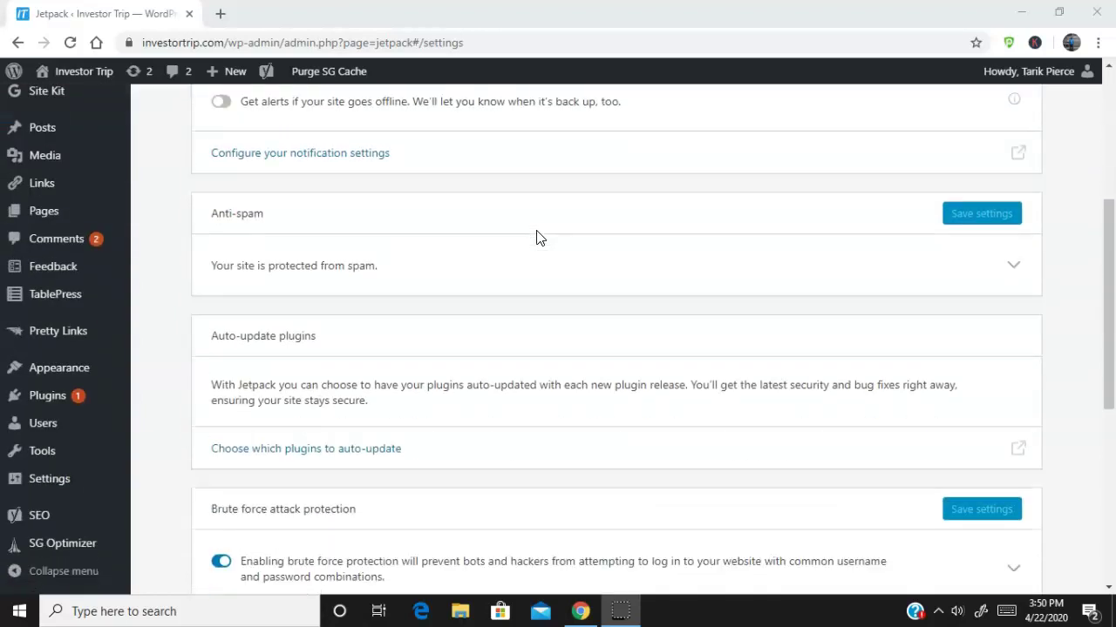
pyautogui.scroll(-1, 536, 237)
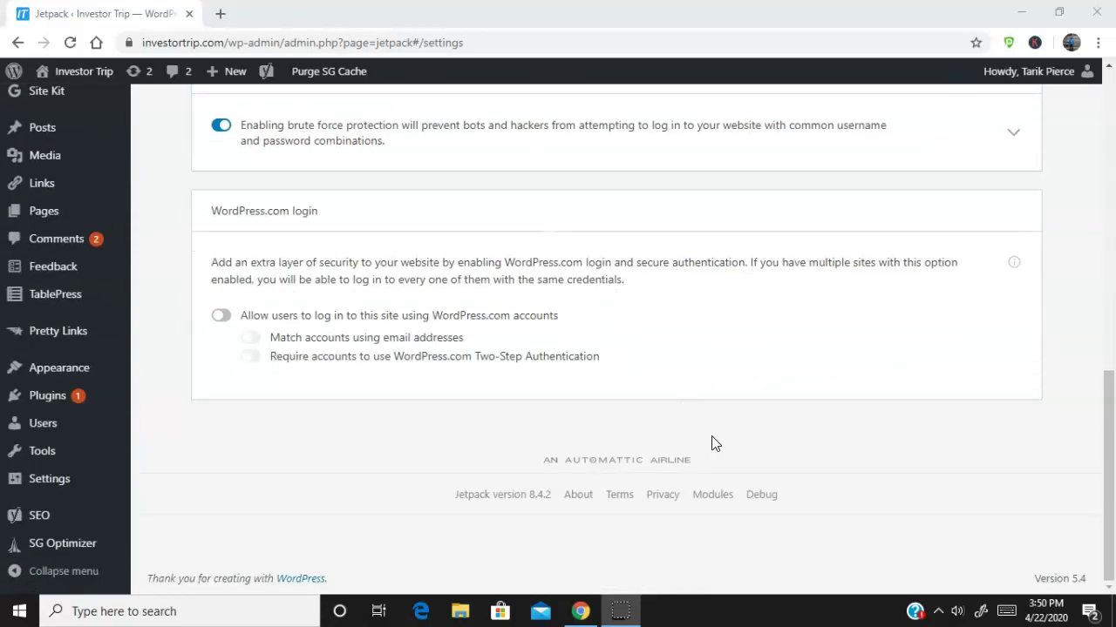
# Step: Open Jetpack's Debug page, postpone the Ultimate Addons rating request, and confirm the setup looks a-okay
pyautogui.click(770, 499)
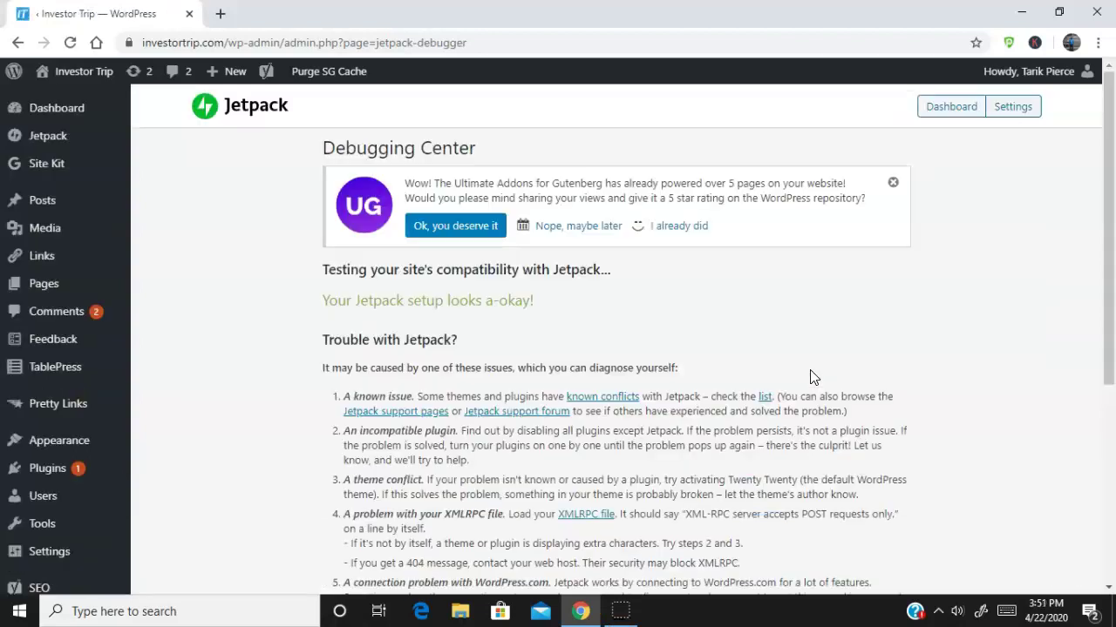
pyautogui.click(579, 228)
pyautogui.scroll(-5, 610, 306)
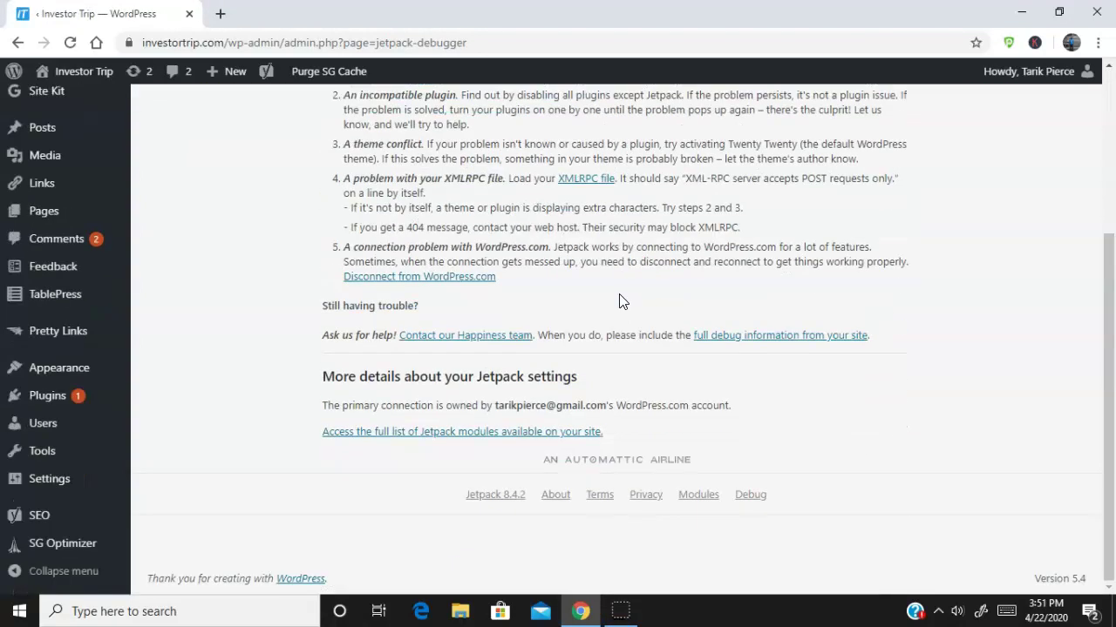
pyautogui.scroll(5, 446, 425)
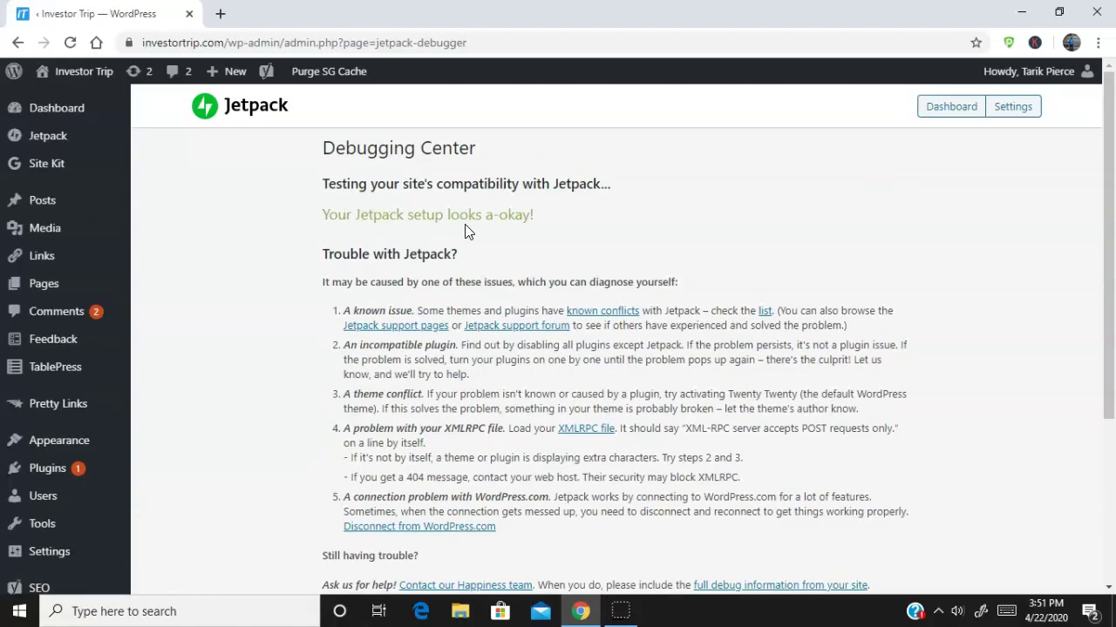
pyautogui.scroll(-3, 495, 243)
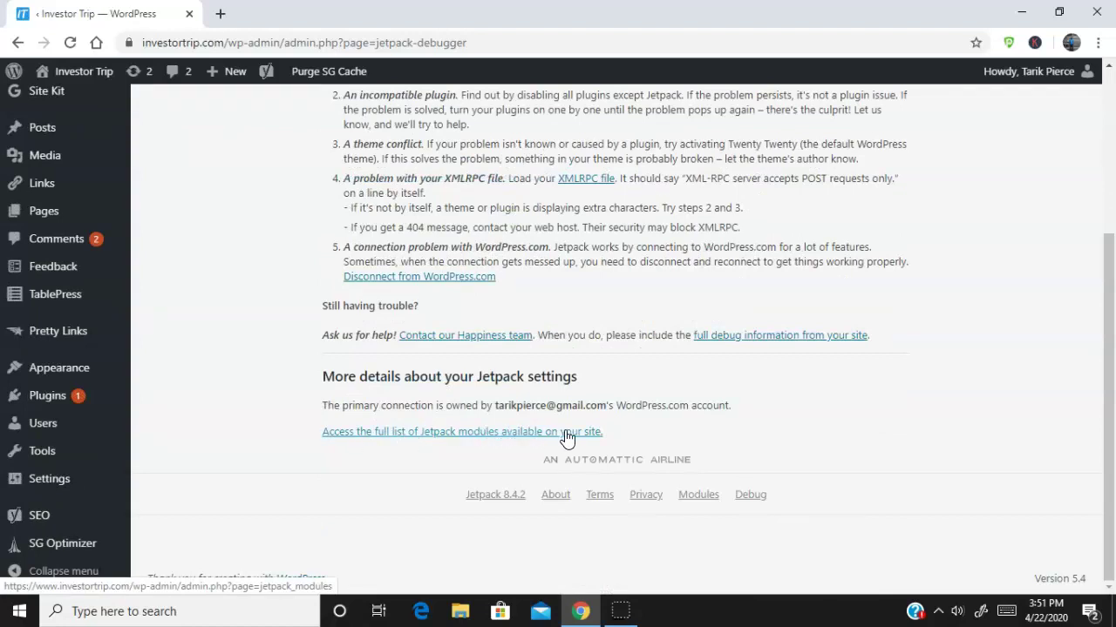
# Step: Review all 42 Jetpack modules, noting Contact Form, Protect, Site Stats and Subscriptions are active
pyautogui.click(419, 435)
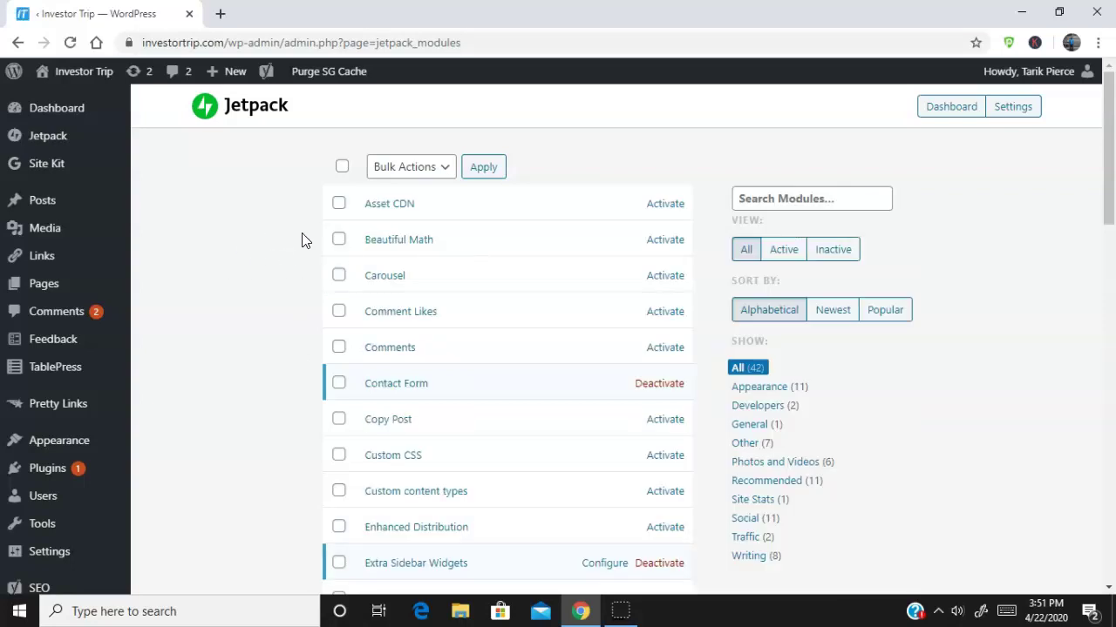
pyautogui.scroll(-10, 316, 229)
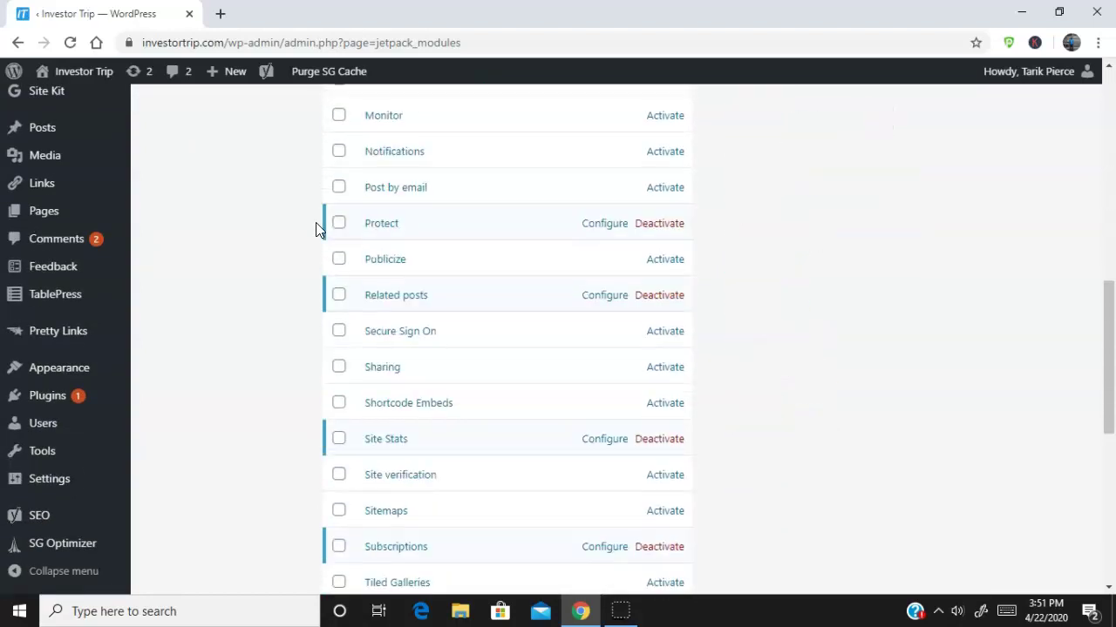
pyautogui.scroll(-3, 317, 229)
pyautogui.scroll(8, 317, 230)
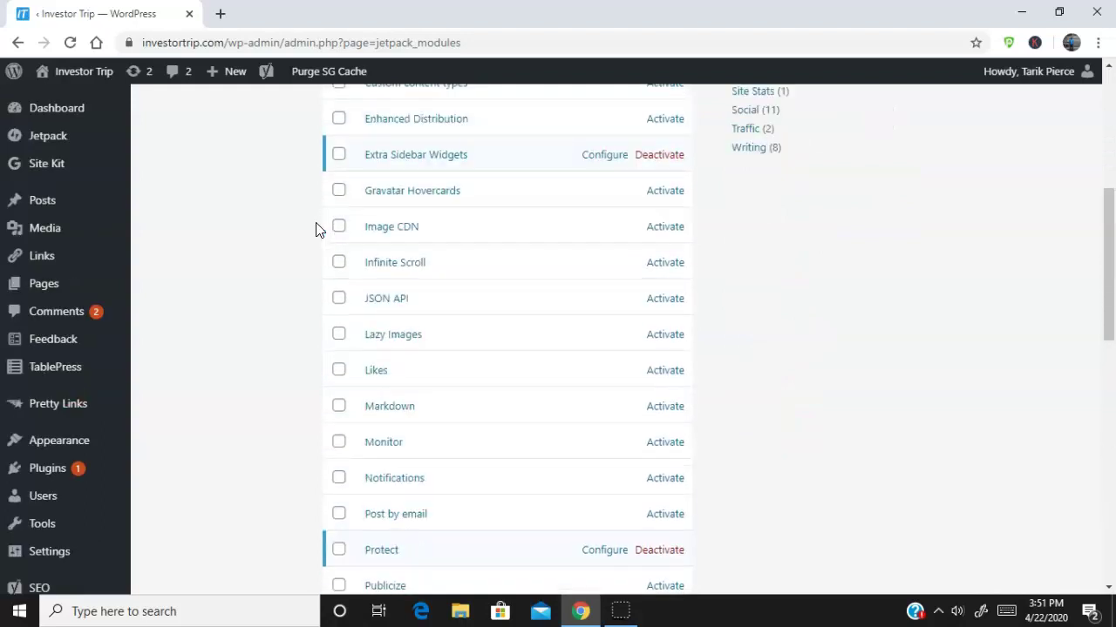
pyautogui.scroll(5, 316, 229)
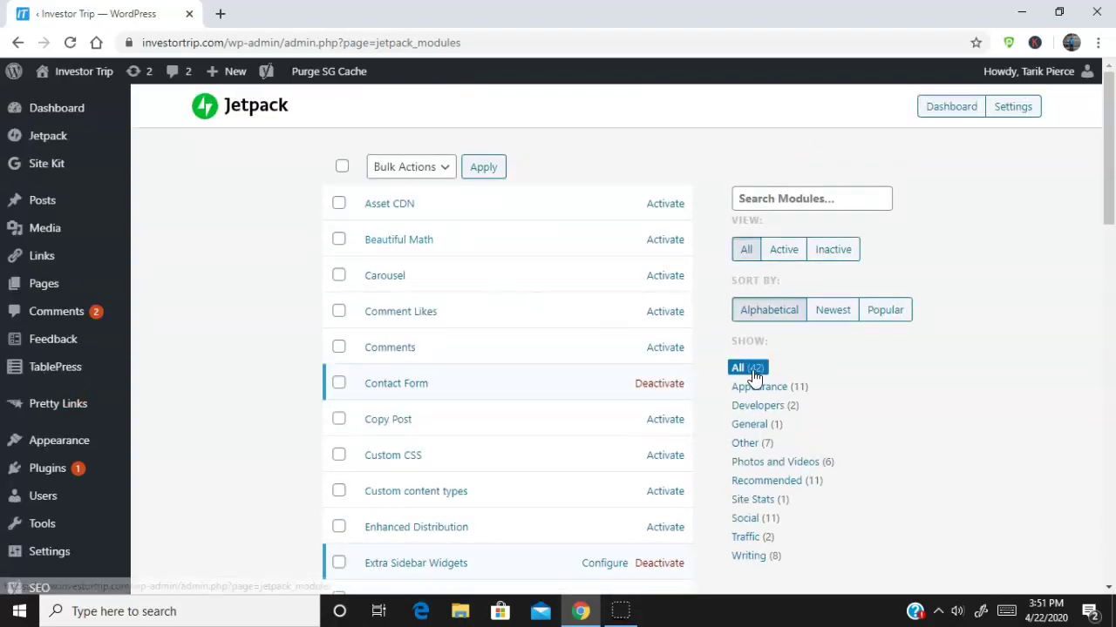
pyautogui.scroll(-1, 254, 233)
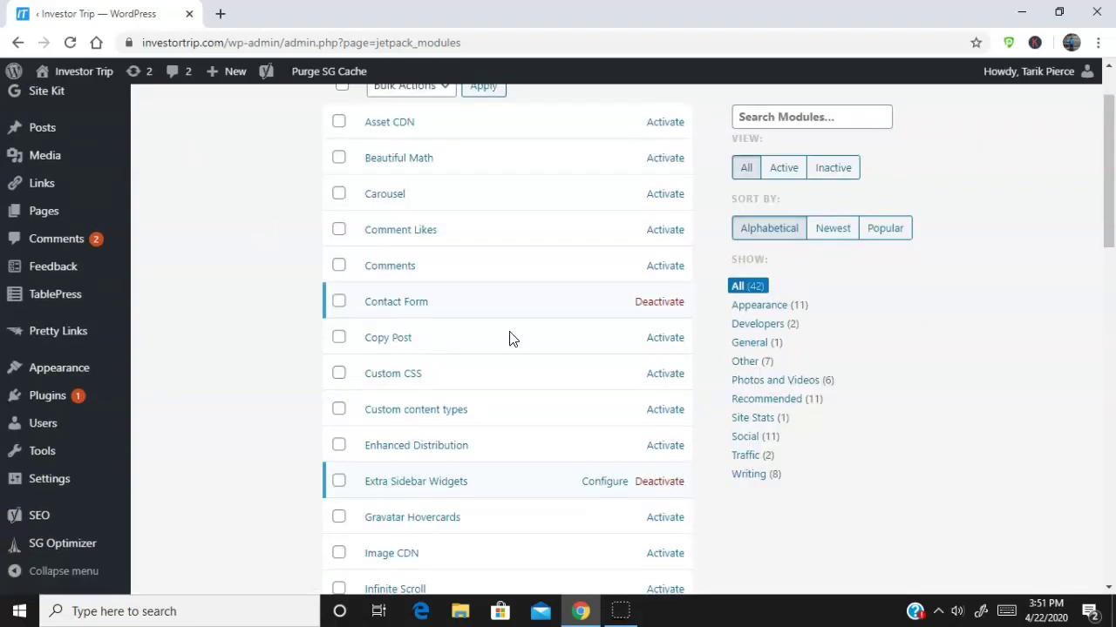
pyautogui.scroll(-2, 201, 260)
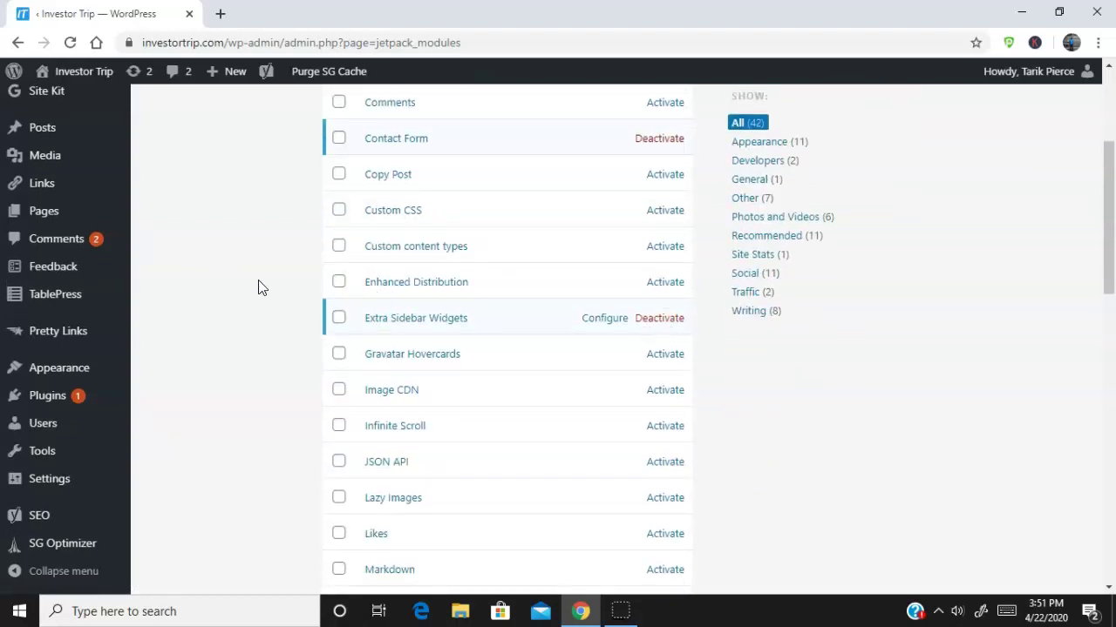
pyautogui.scroll(-5, 258, 288)
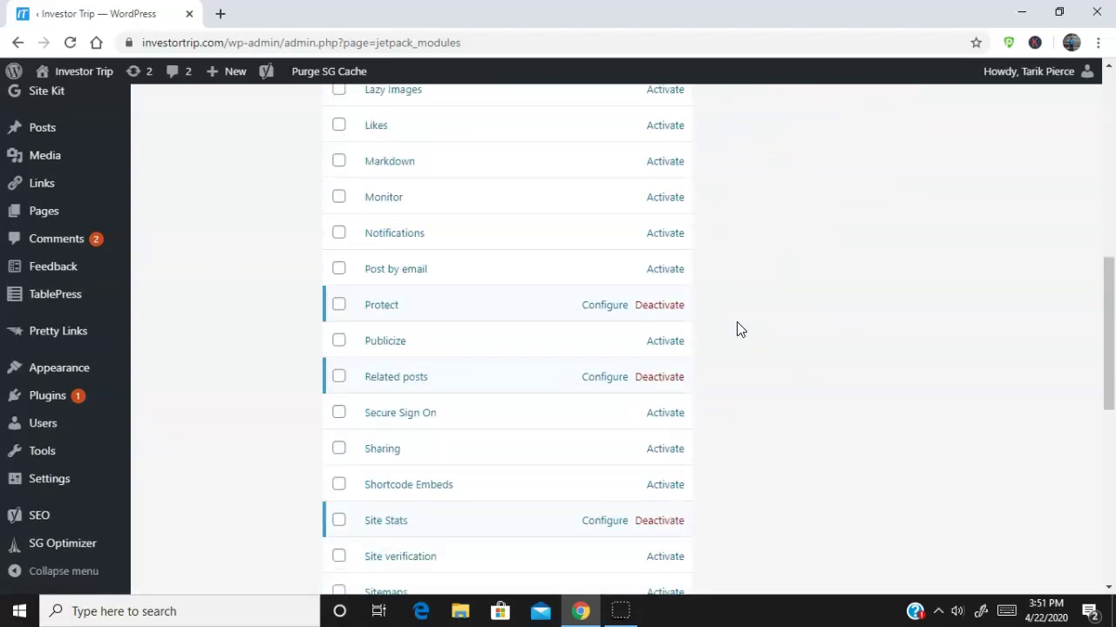
pyautogui.scroll(-1, 674, 316)
pyautogui.scroll(-2, 570, 298)
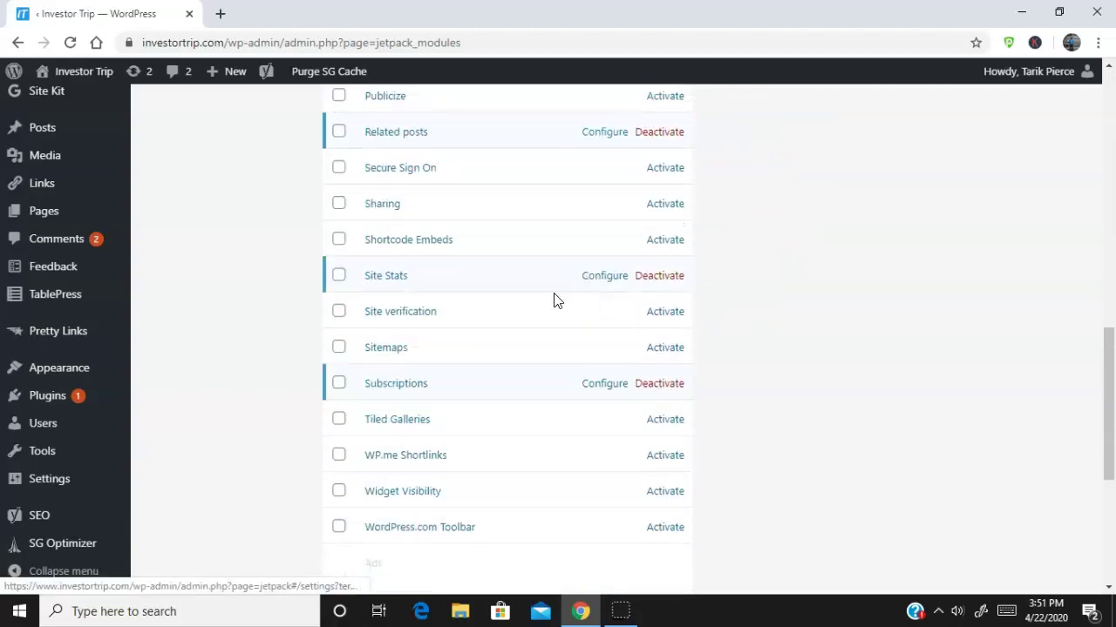
pyautogui.scroll(-1, 645, 287)
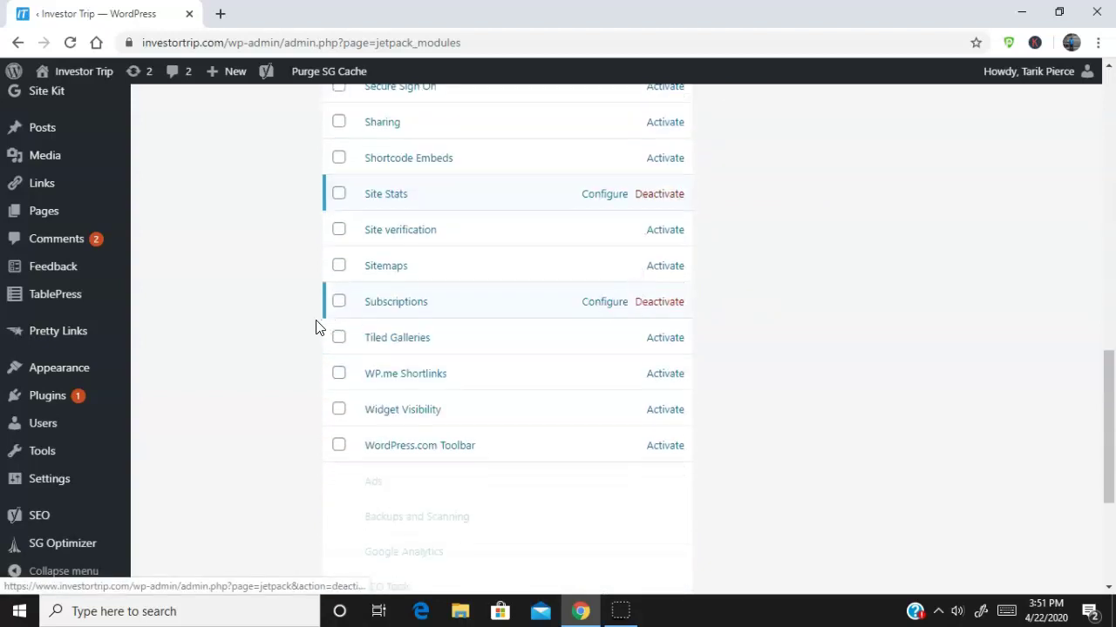
pyautogui.scroll(15, 302, 329)
pyautogui.scroll(1, 299, 331)
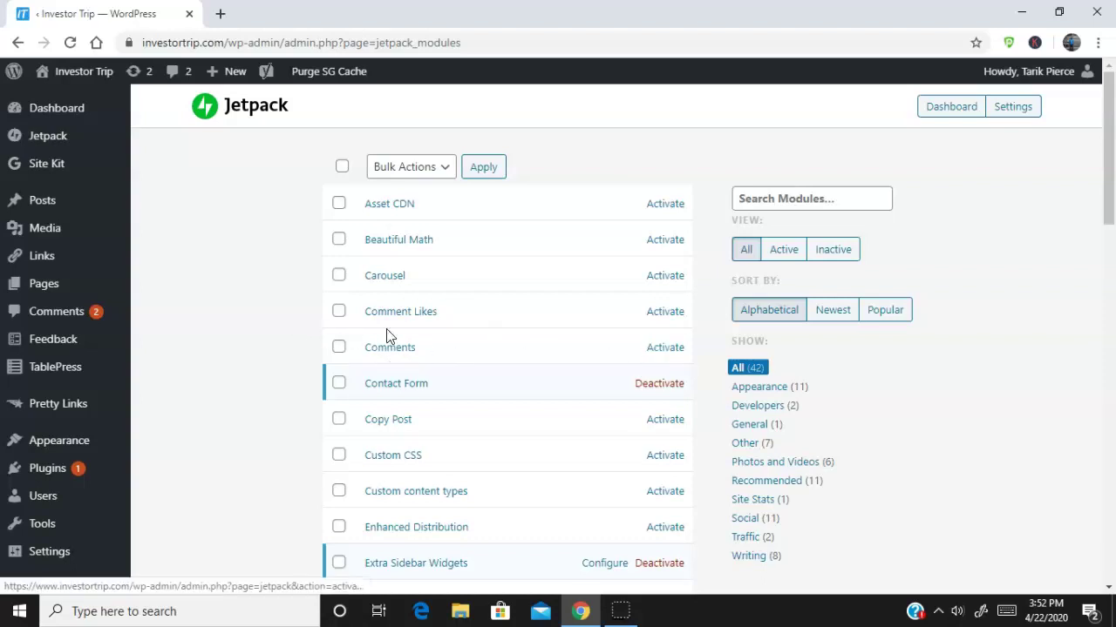
pyautogui.scroll(-7, 244, 299)
pyautogui.scroll(-1, 244, 301)
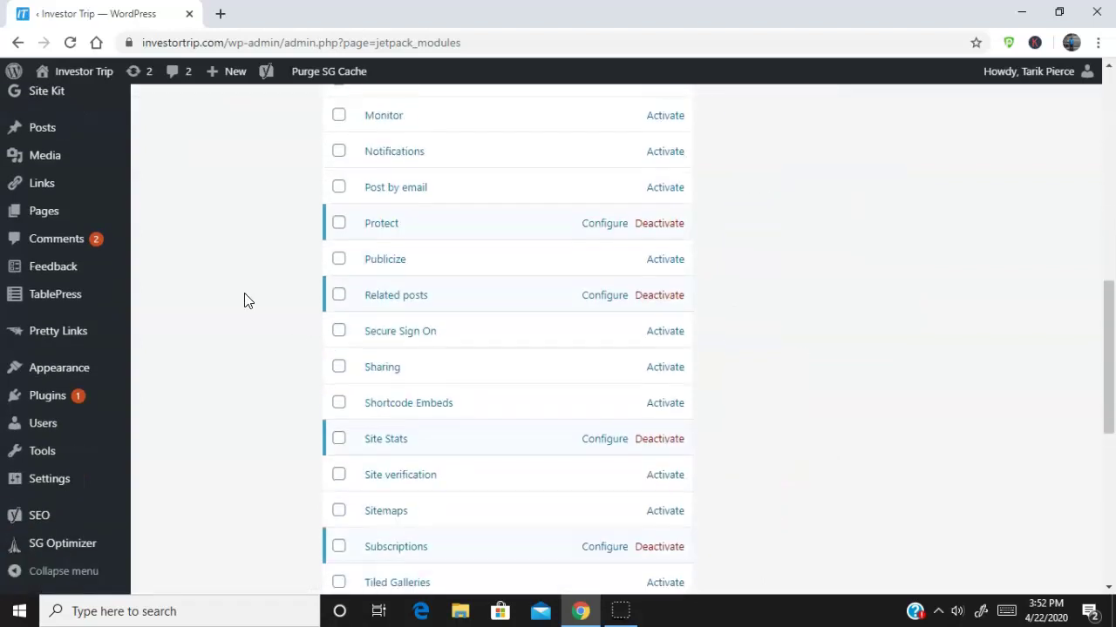
pyautogui.scroll(4, 244, 301)
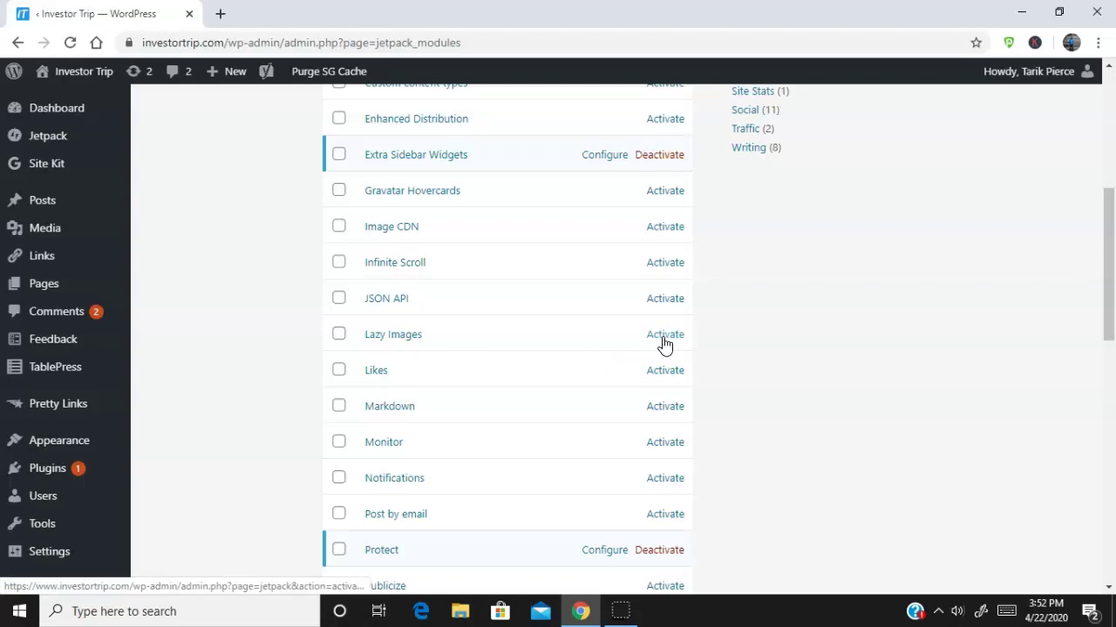
pyautogui.scroll(-5, 251, 323)
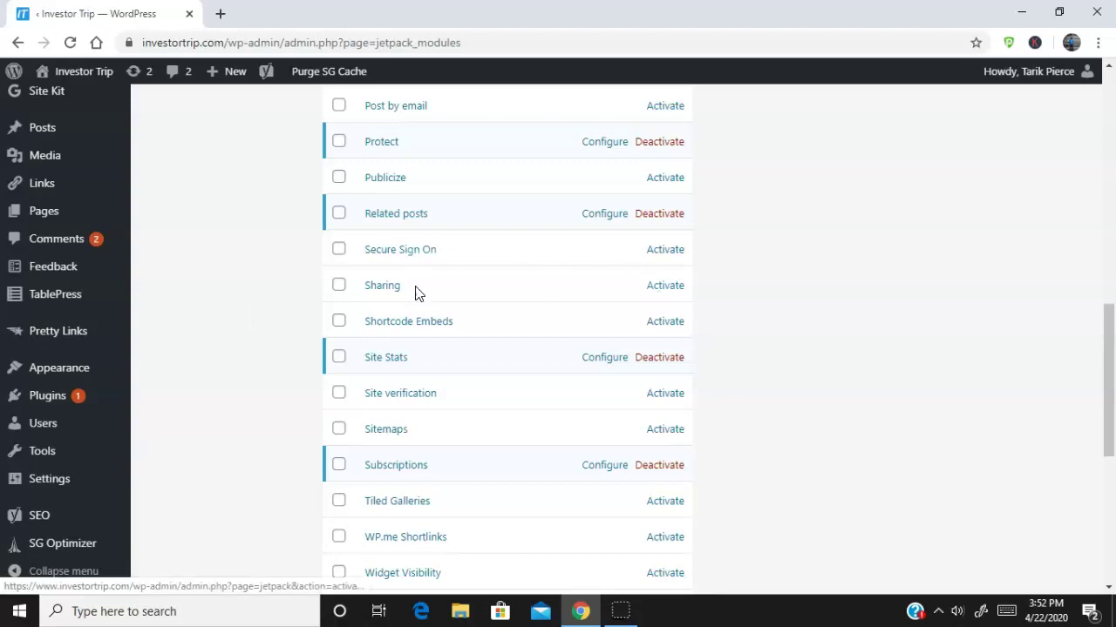
pyautogui.scroll(-3, 267, 316)
pyautogui.scroll(10, 267, 317)
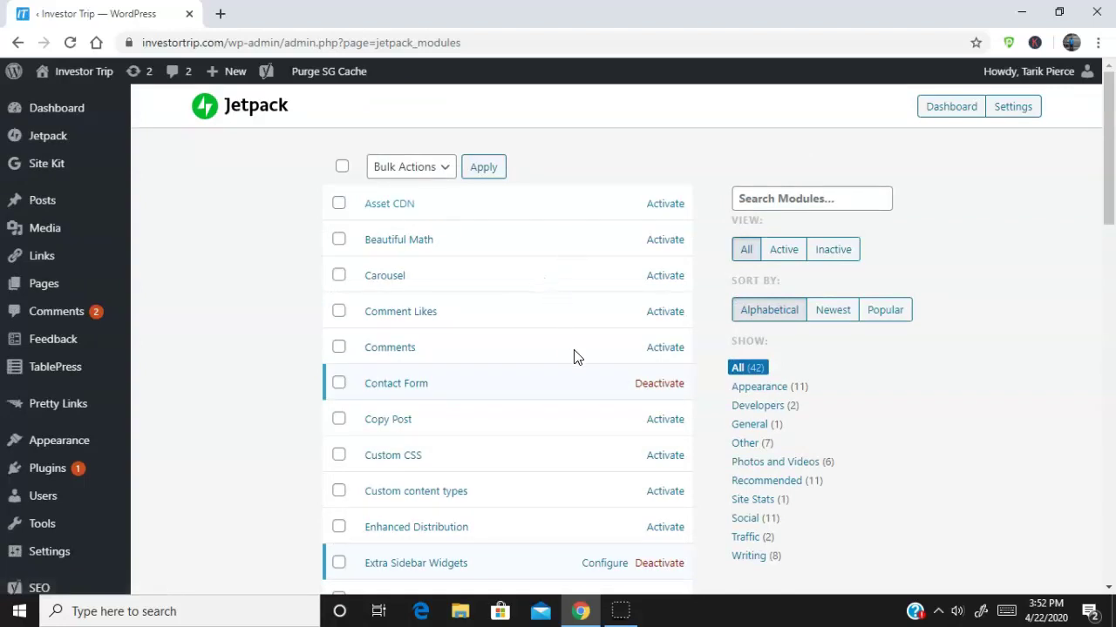
pyautogui.scroll(-2, 623, 344)
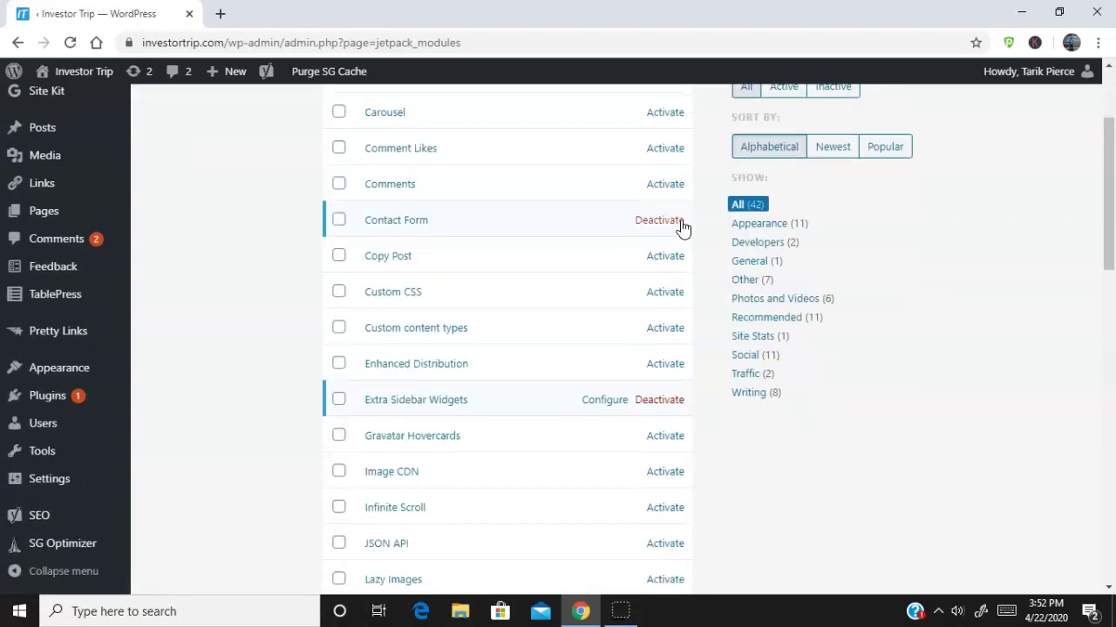
pyautogui.scroll(2, 392, 330)
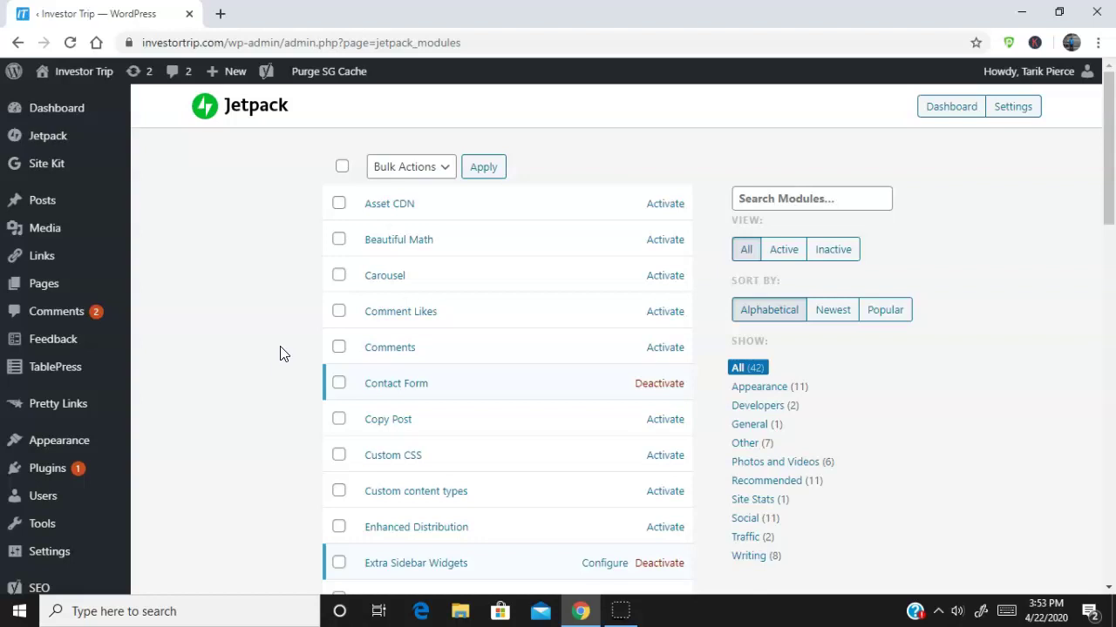
pyautogui.scroll(-15, 309, 288)
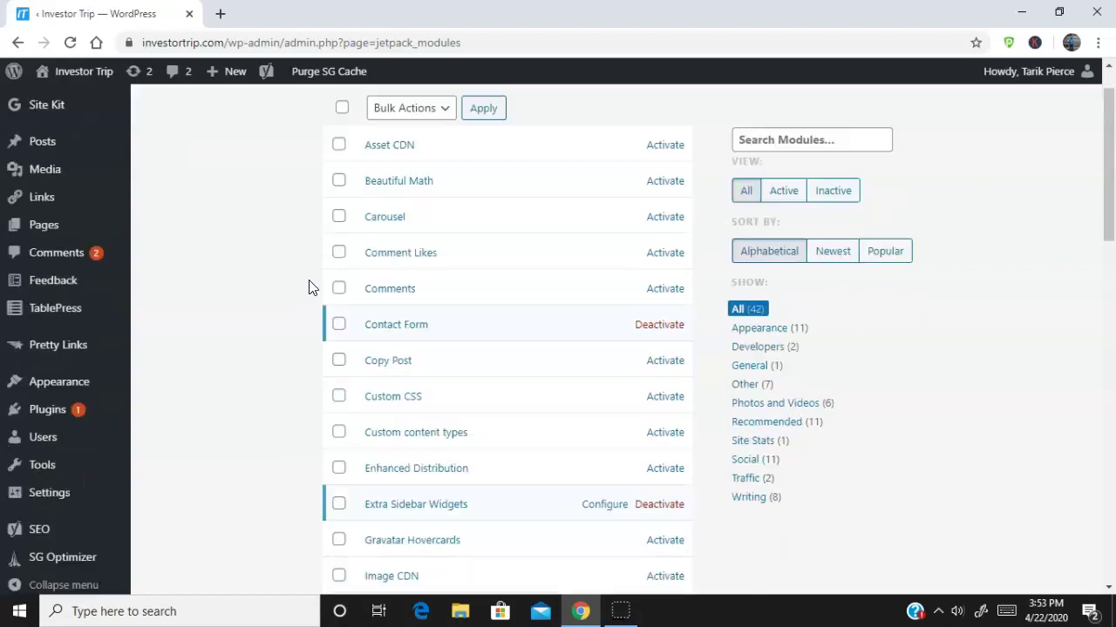
pyautogui.scroll(15, 292, 299)
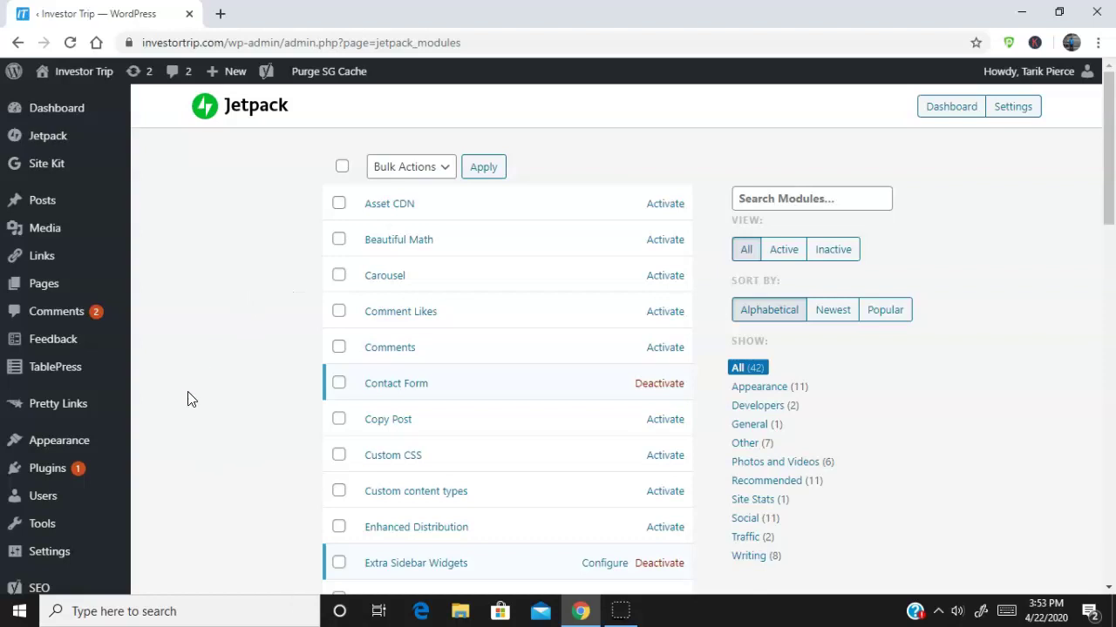
# Step: Go to Plugins > Installed Plugins in WordPress admin
pyautogui.scroll(-2, 174, 400)
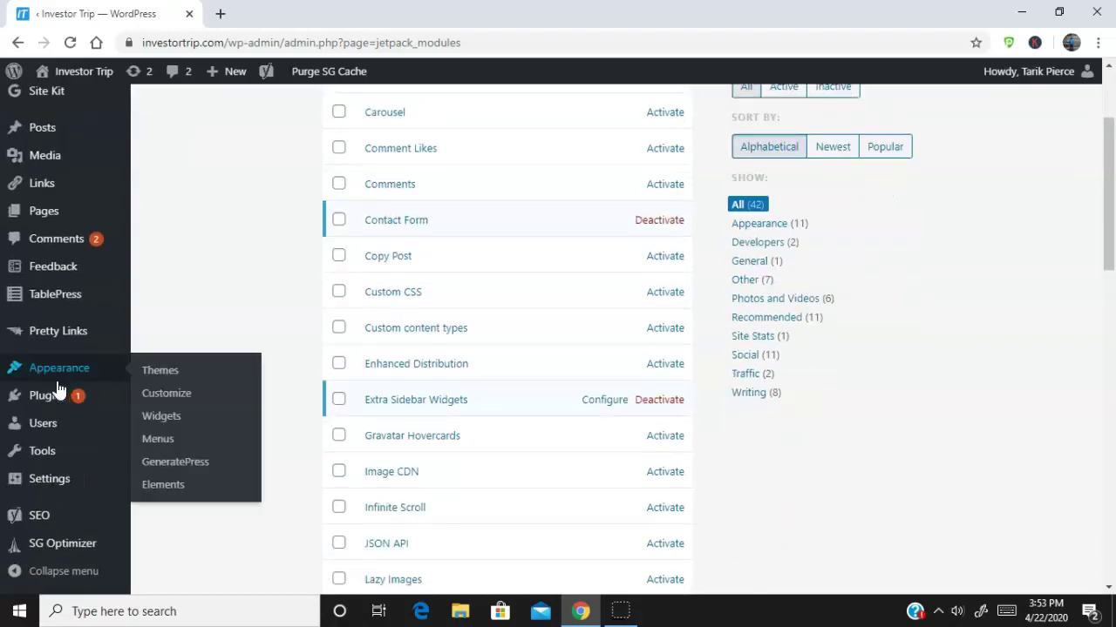
pyautogui.moveTo(54, 397)
pyautogui.click(186, 402)
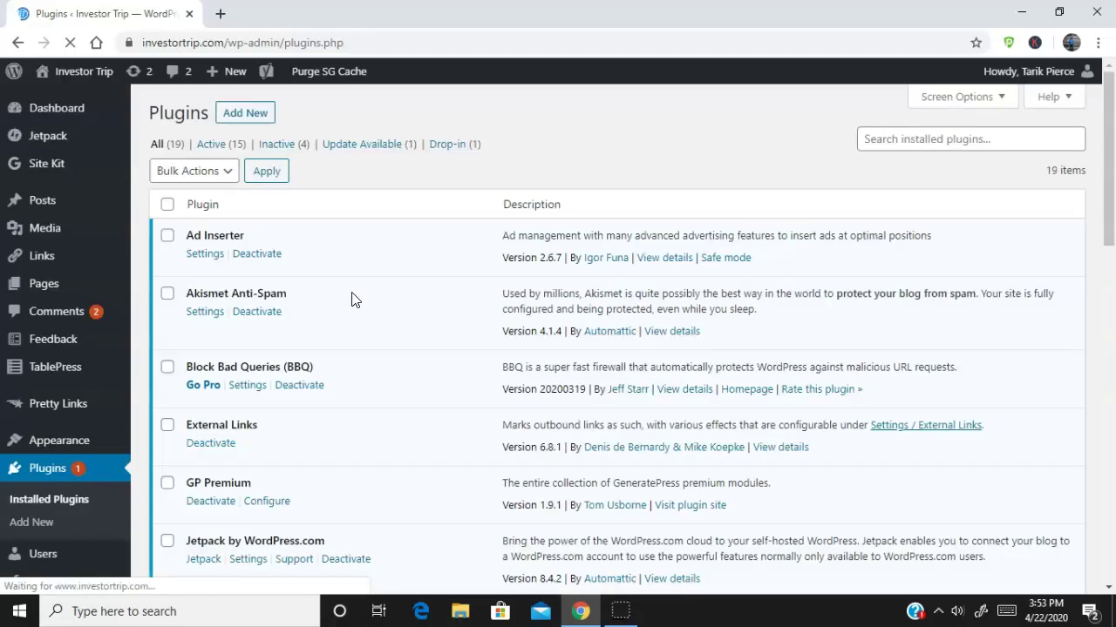
# Step: Find MailOptin - Lite in the list and start its update to the newer version
pyautogui.scroll(-2, 353, 295)
pyautogui.scroll(-6, 354, 295)
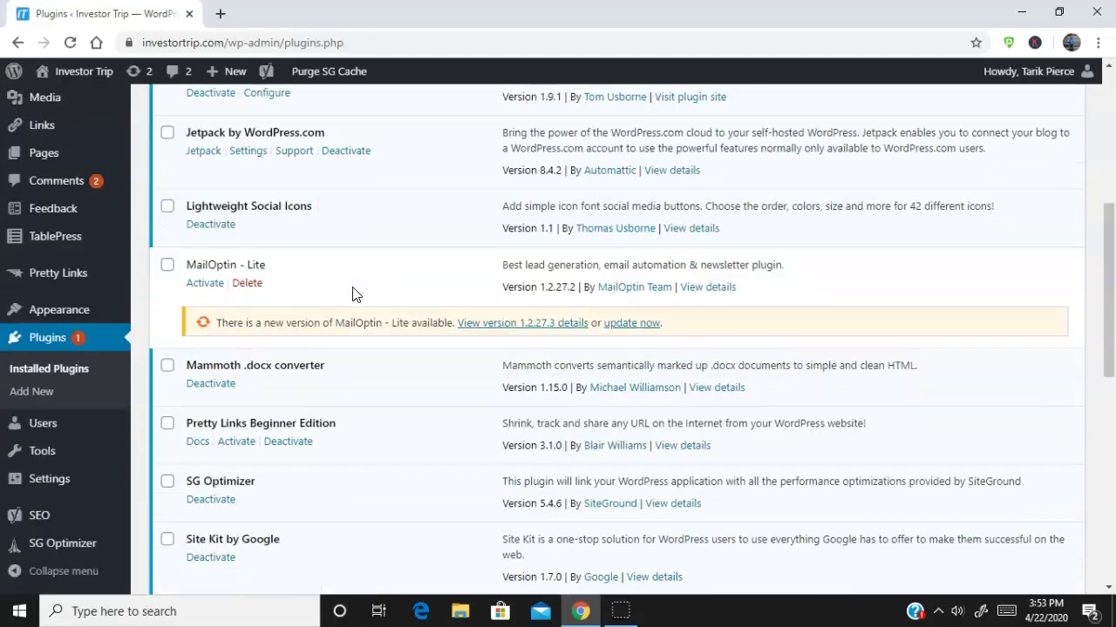
pyautogui.scroll(3, 353, 295)
pyautogui.scroll(-5, 354, 294)
pyautogui.scroll(6, 355, 290)
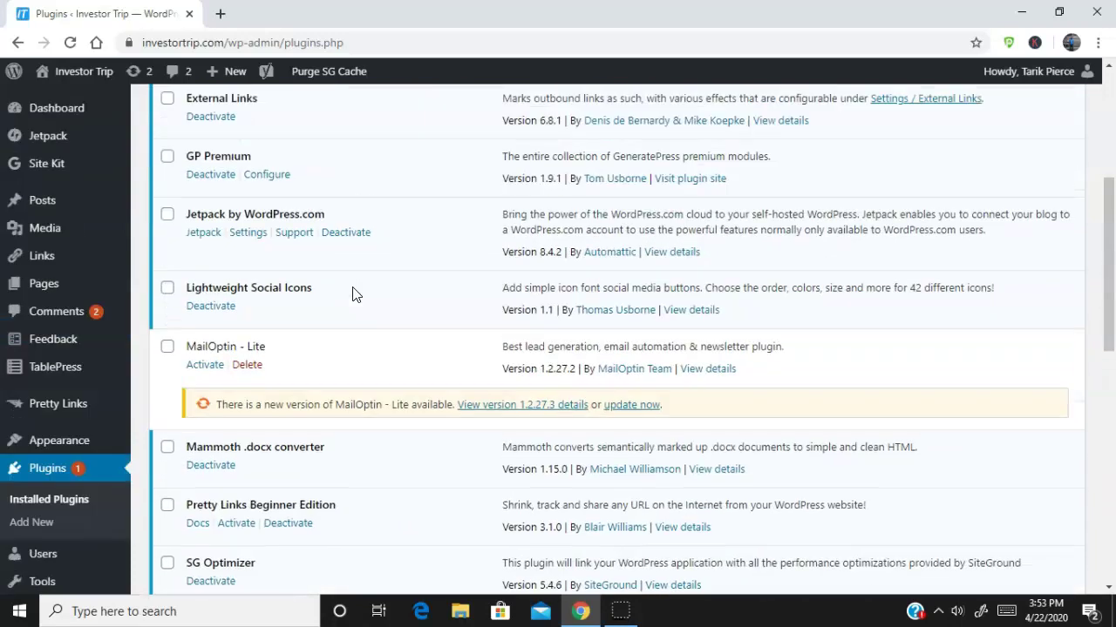
pyautogui.click(628, 406)
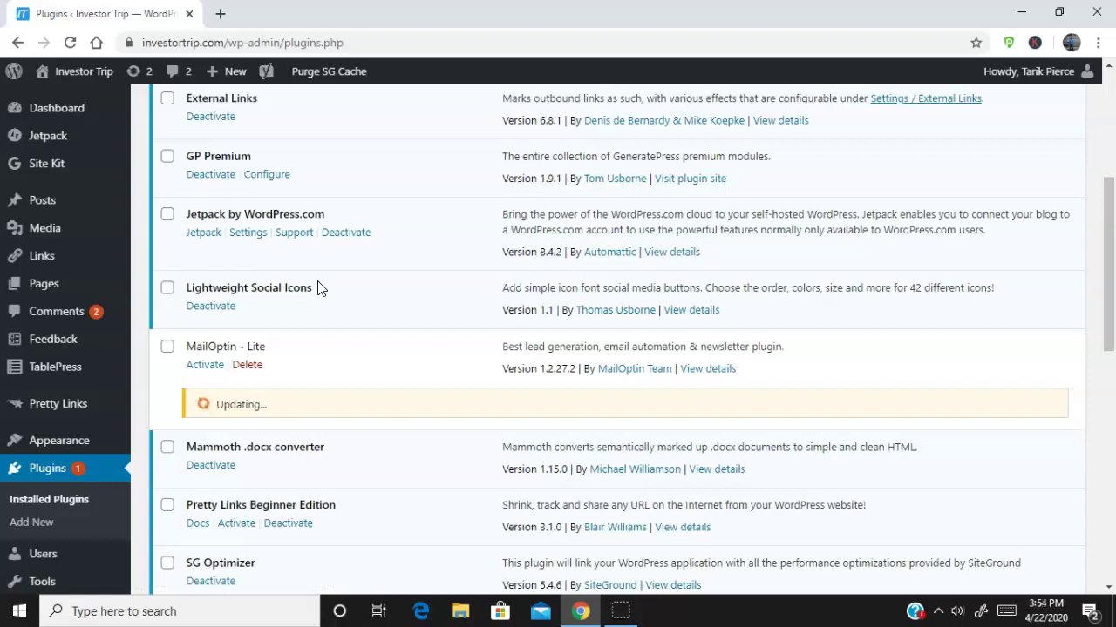
# Step: Wait for MailOptin - Lite to finish updating to version 1.2.27.3, checking the plugins list
pyautogui.scroll(-8, 318, 287)
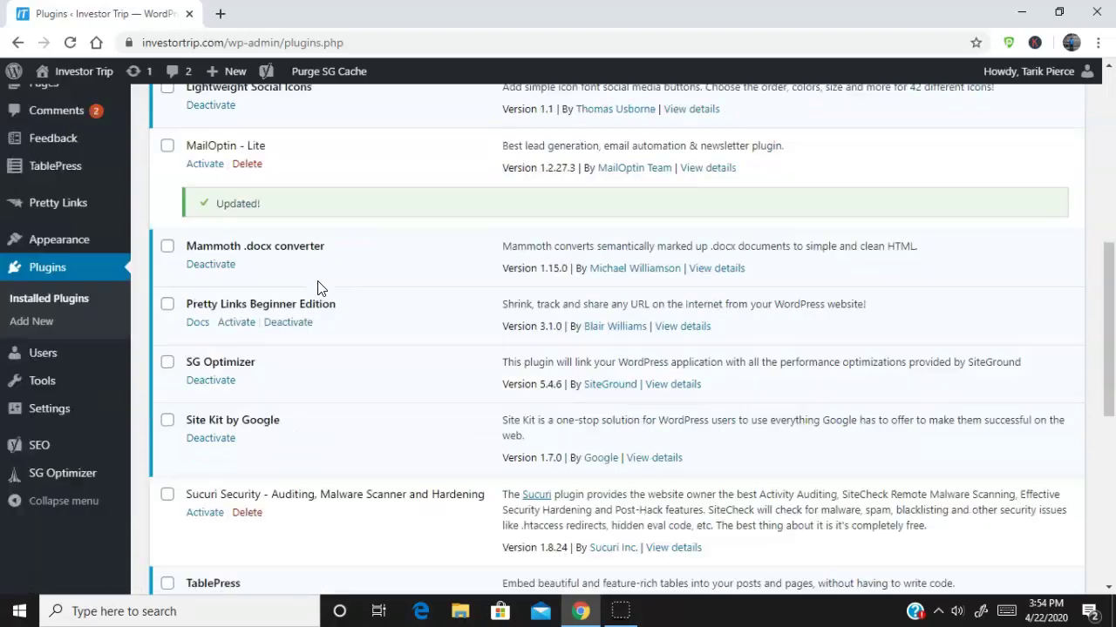
pyautogui.scroll(10, 318, 287)
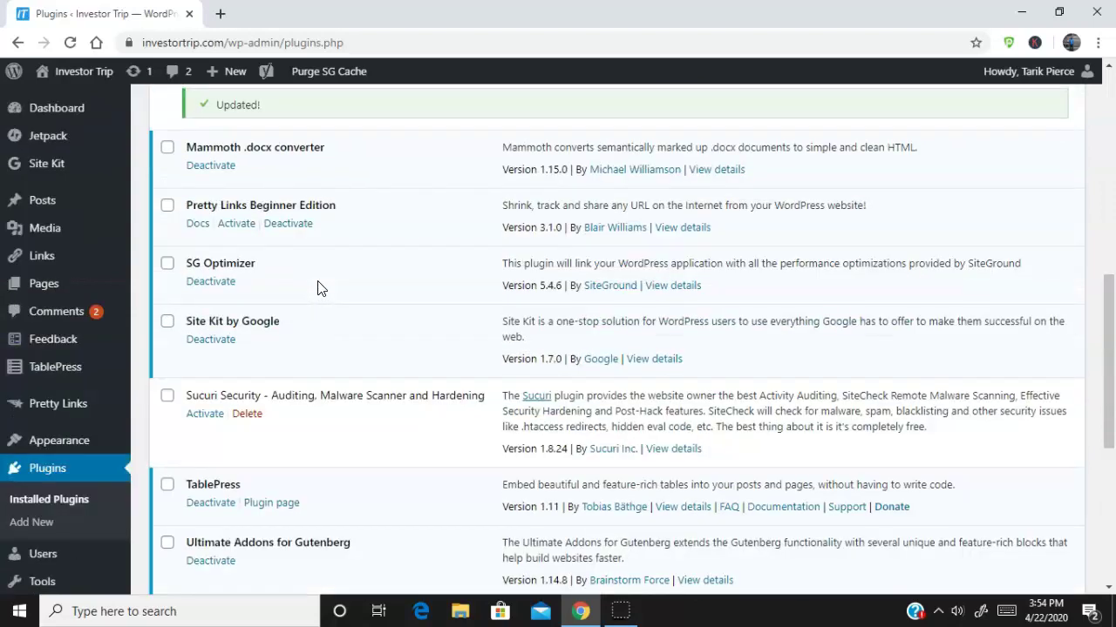
pyautogui.scroll(-2, 318, 287)
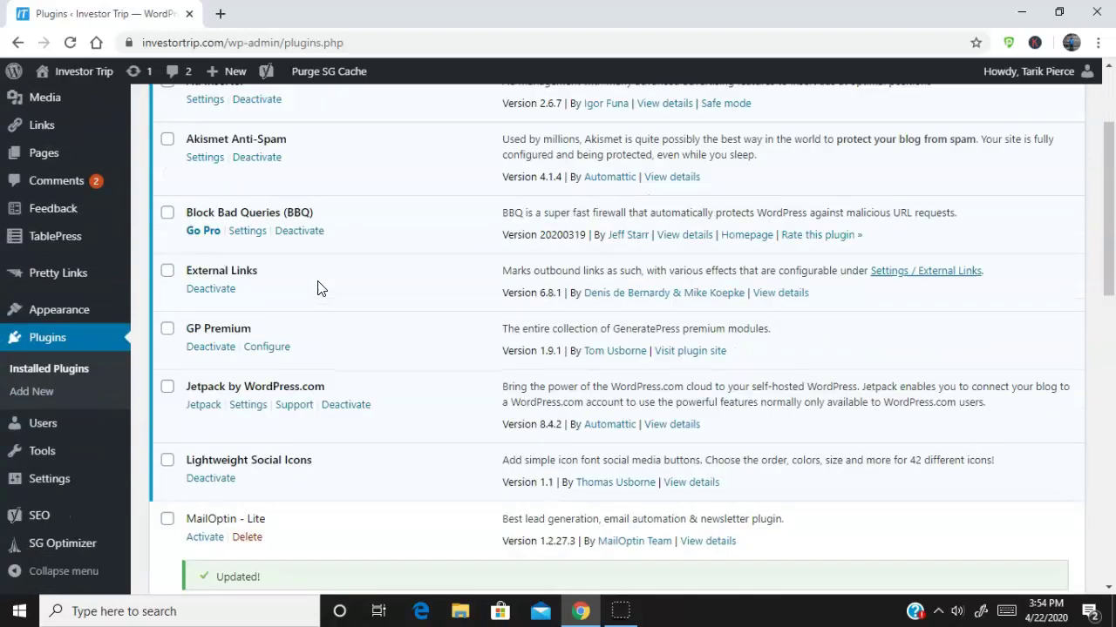
pyautogui.scroll(2, 364, 294)
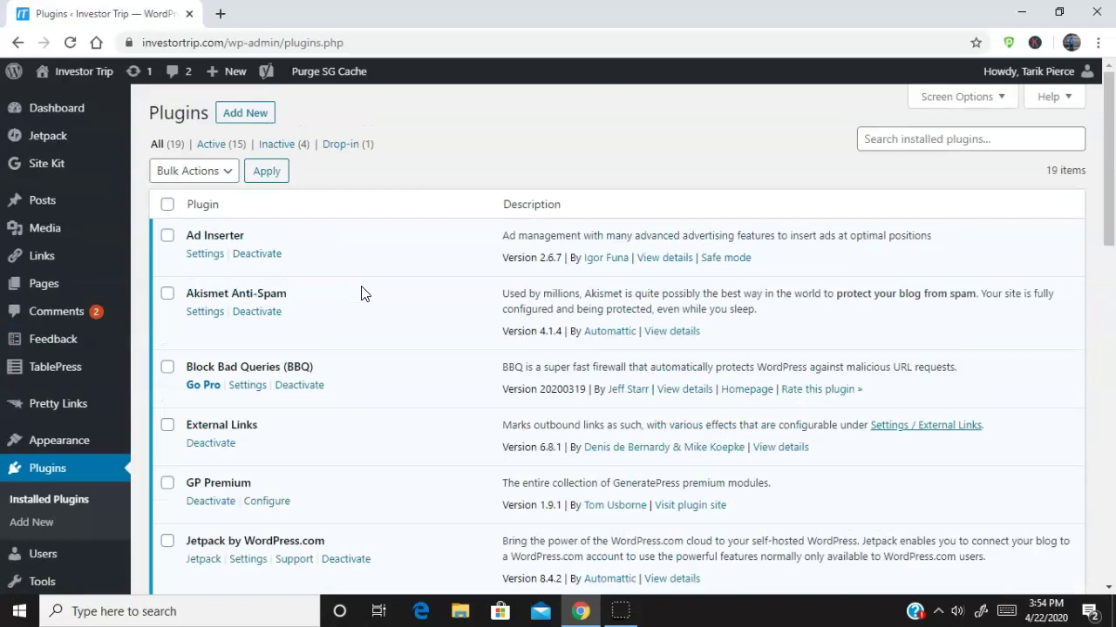
pyautogui.scroll(-3, 365, 293)
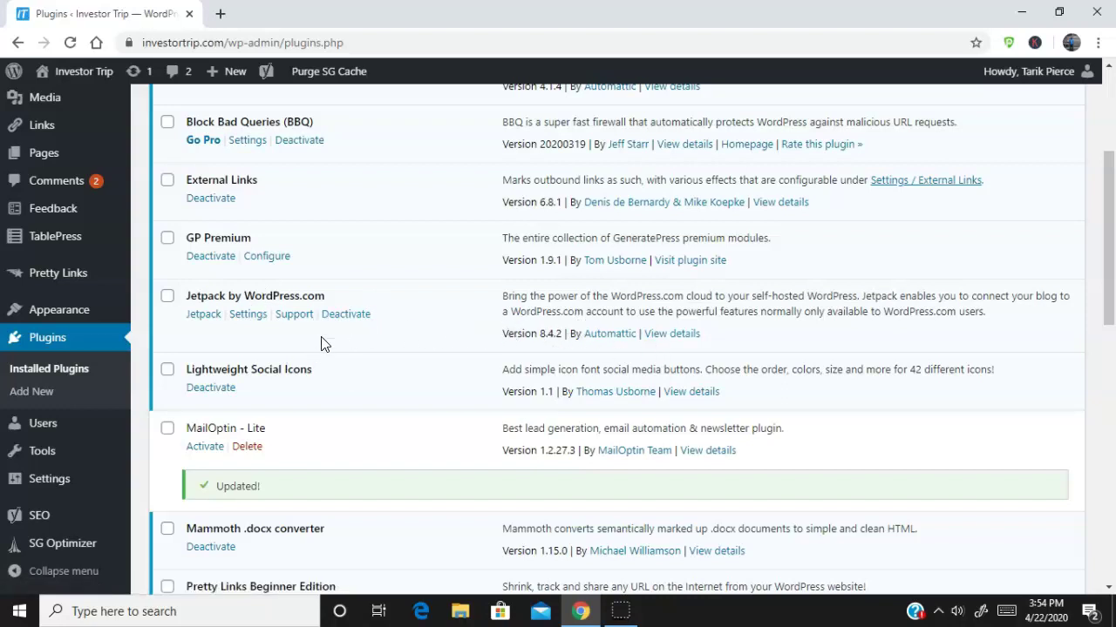
pyautogui.scroll(3, 436, 366)
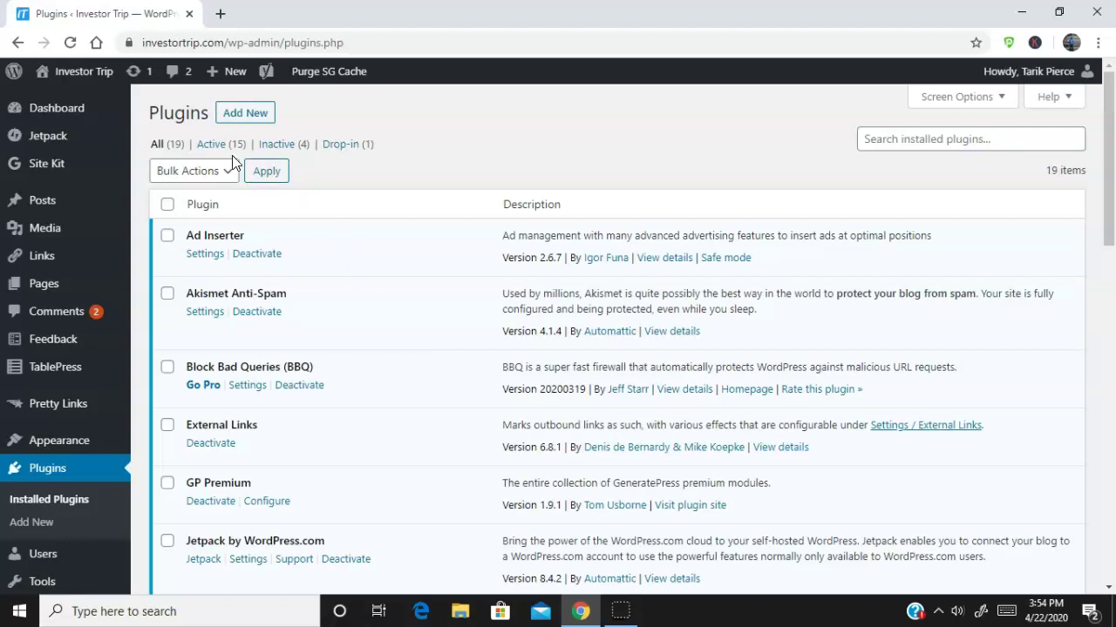
pyautogui.scroll(-5, 355, 284)
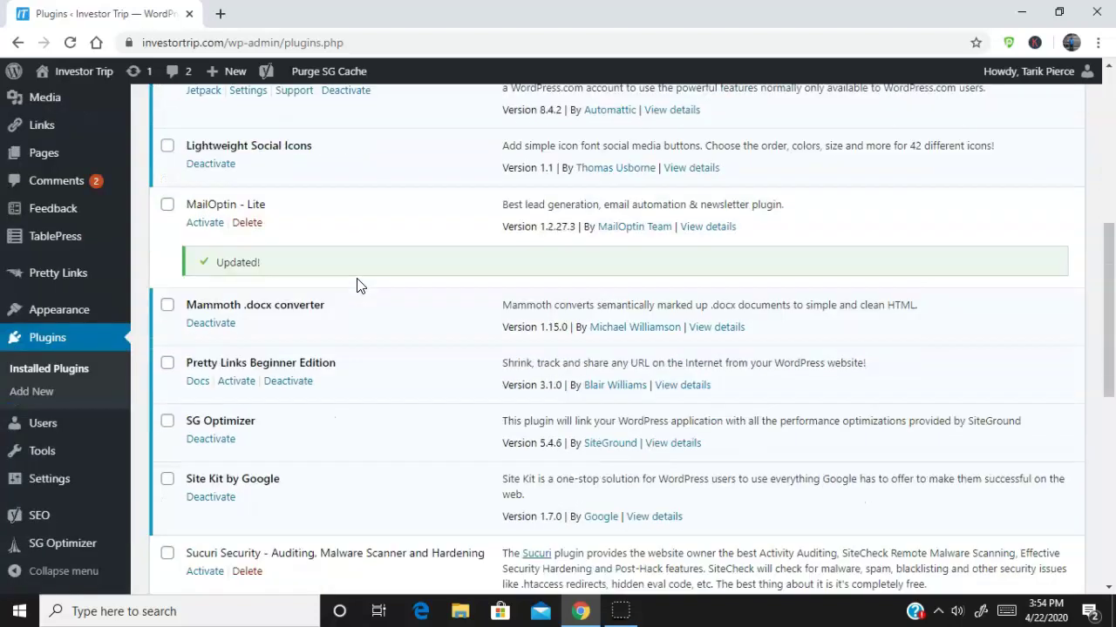
pyautogui.scroll(-3, 356, 286)
pyautogui.scroll(8, 357, 286)
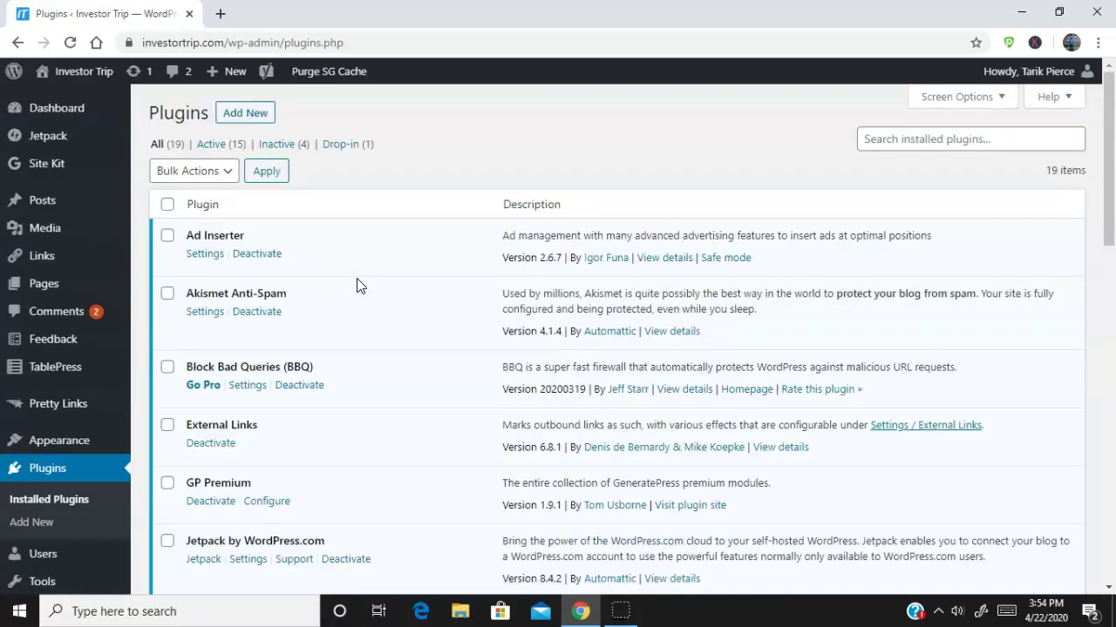